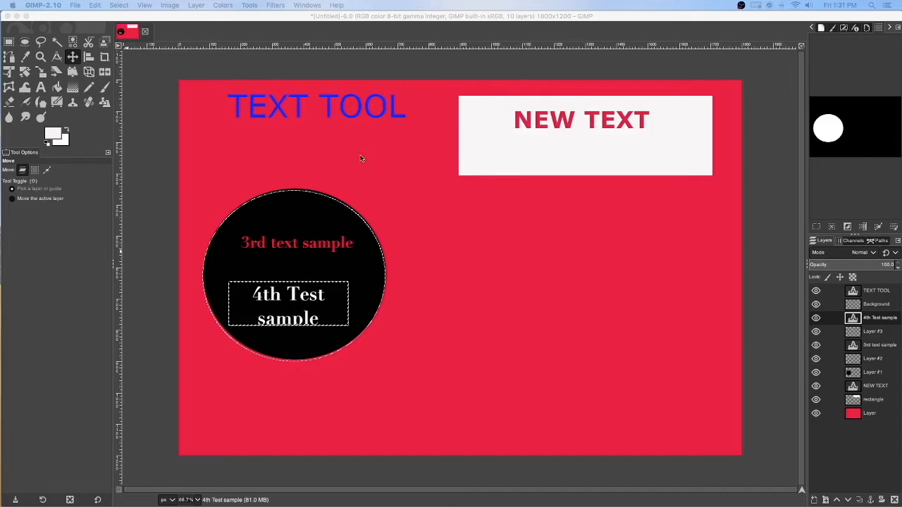
Close the untitled text sample image and discard its unsaved changes.
left_click(145, 32)
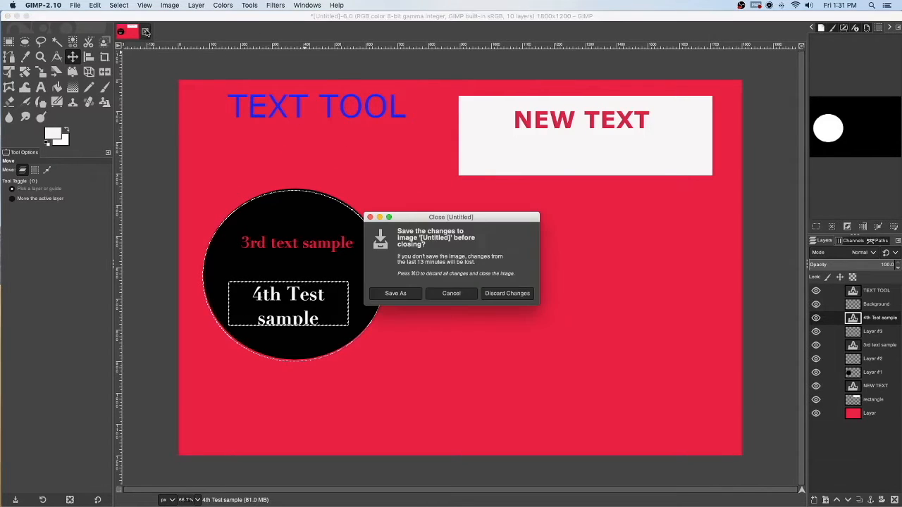
left_click(504, 296)
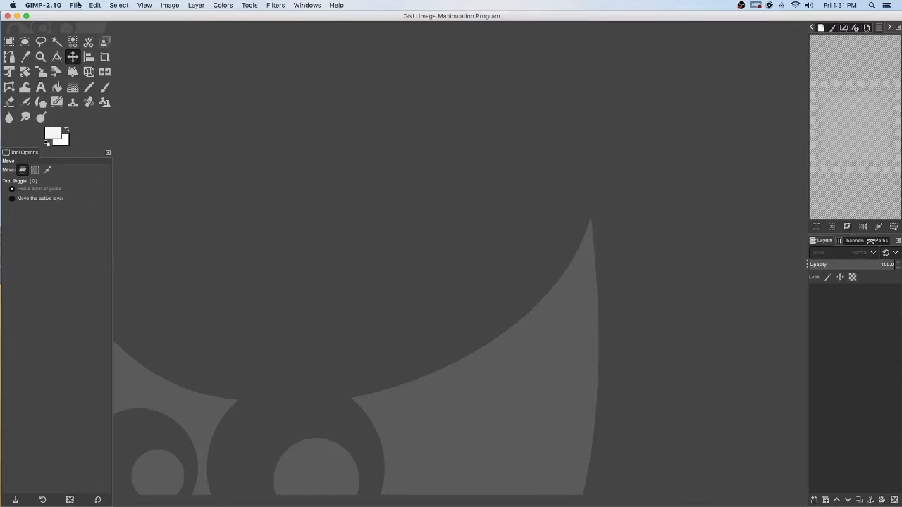
Create a new 1800 x 1200 px RGB image at 300 pixels/in, filled with Transparency.
left_click(76, 5)
left_click(74, 17)
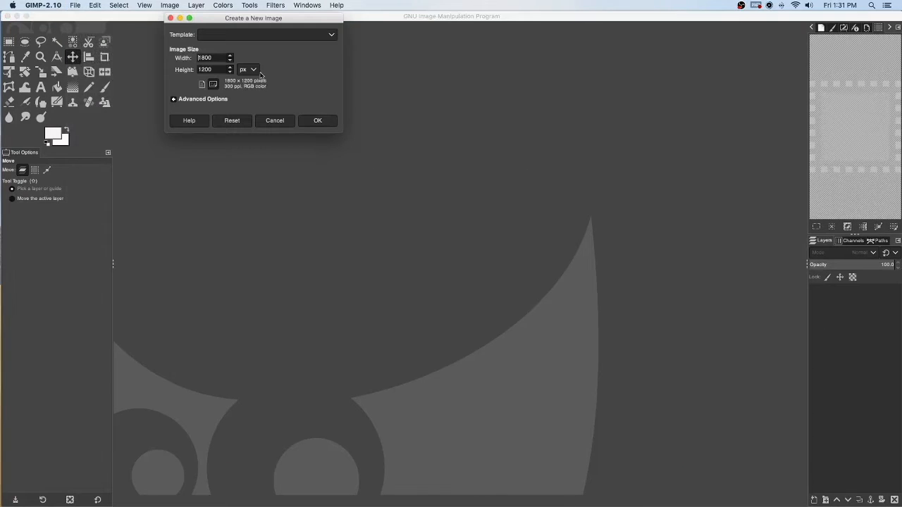
left_click(248, 69)
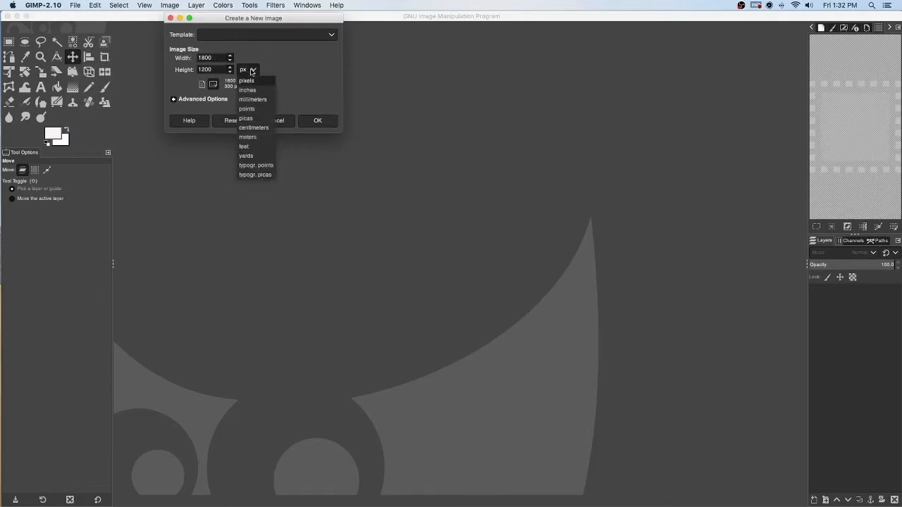
left_click(251, 71)
left_click(200, 99)
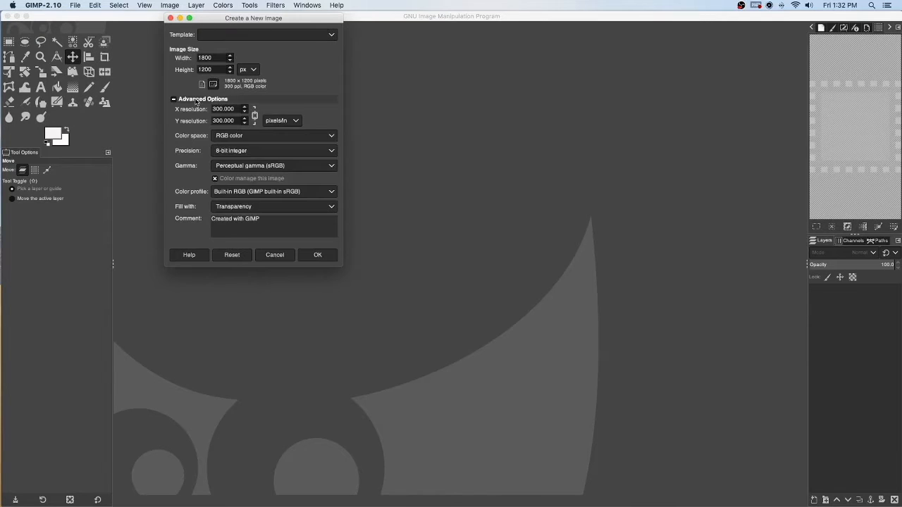
left_click(326, 209)
left_click(187, 205)
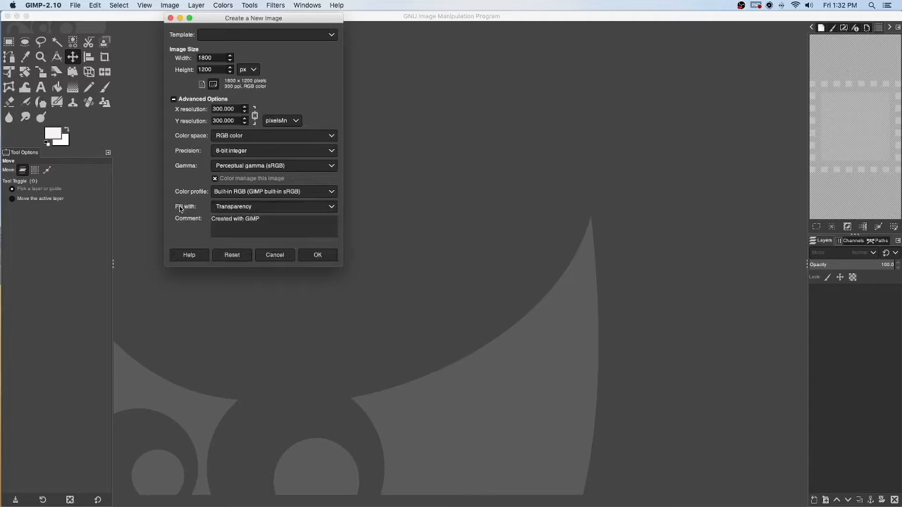
left_click(316, 255)
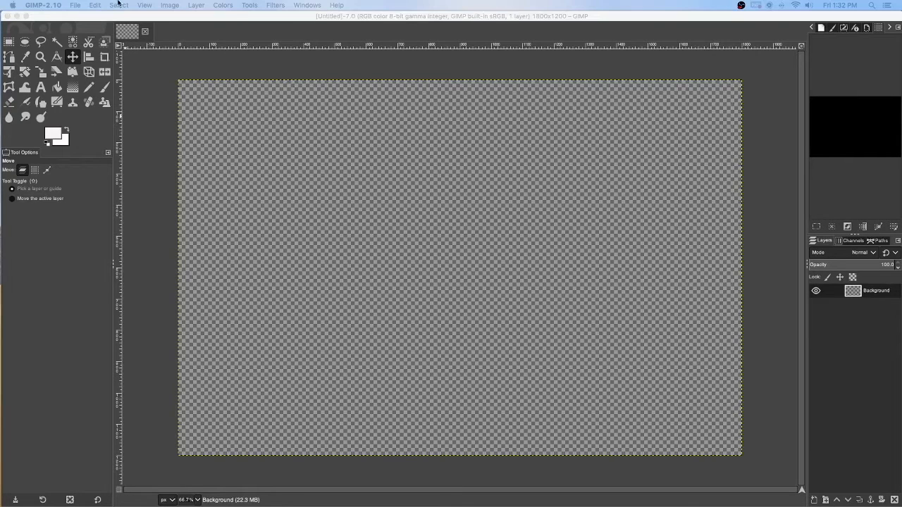
left_click(78, 6)
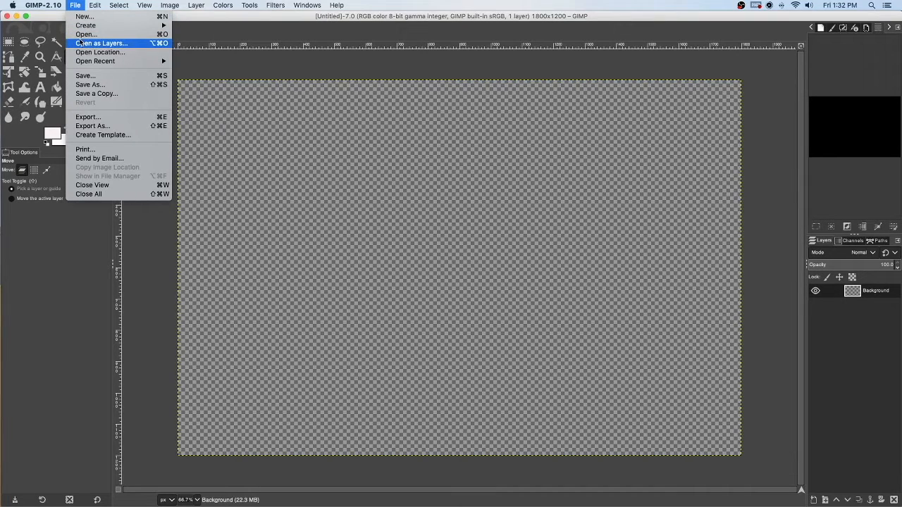
left_click(83, 33)
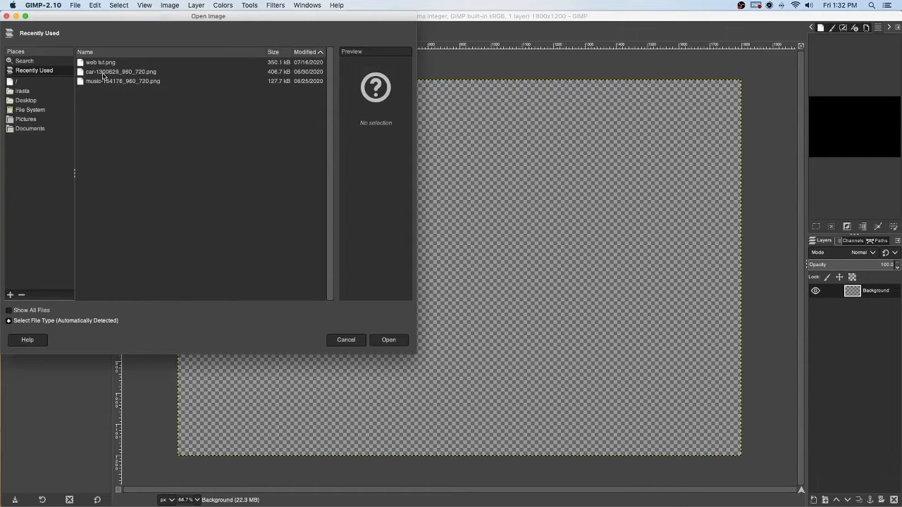
left_click(346, 340)
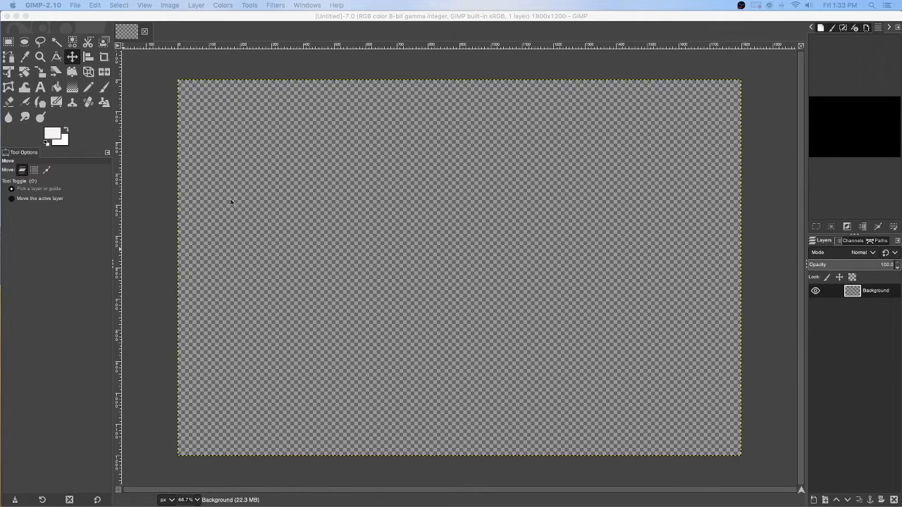
Add the car-1300629_960_720.png picture to the canvas as a new layer and nudge it slightly upward.
left_click_drag(231, 202, 288, 209)
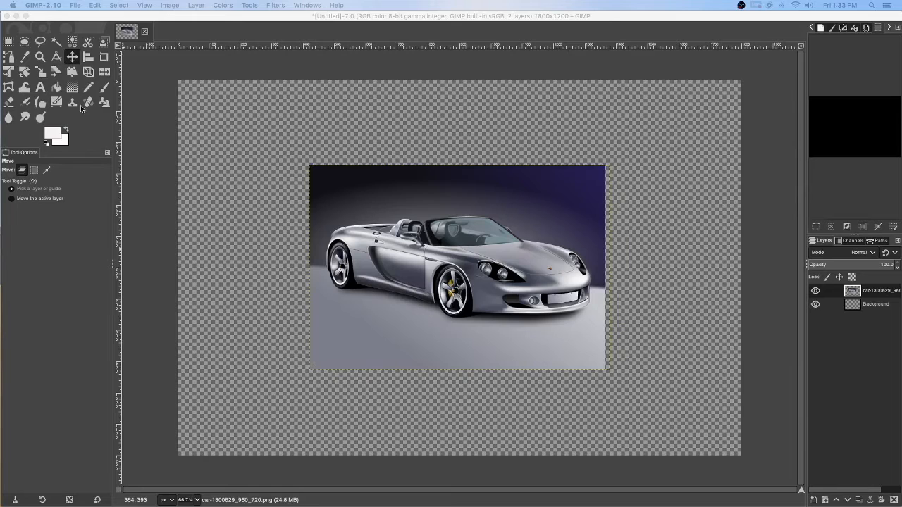
left_click(13, 100)
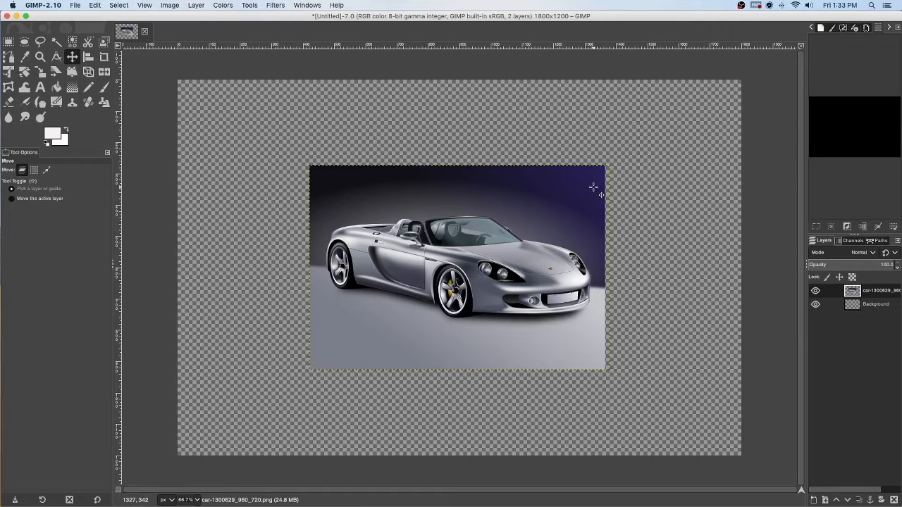
mouse_move(594, 187)
left_mouse_down()
mouse_move(423, 177)
mouse_move(289, 189)
mouse_move(598, 184)
left_mouse_up()
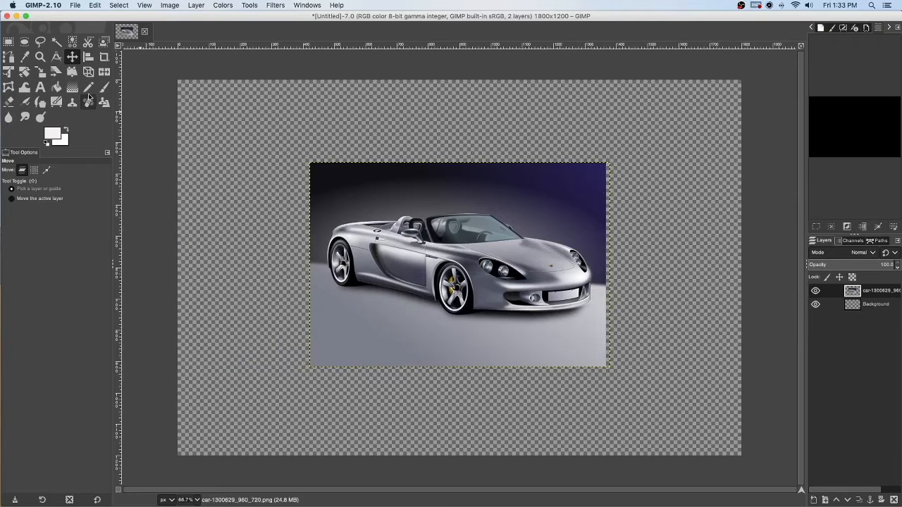
Erase the picture's background around the car with the Hardness 100 eraser brush, using size 23 for the outline and size 156 for larger areas.
left_click(9, 102)
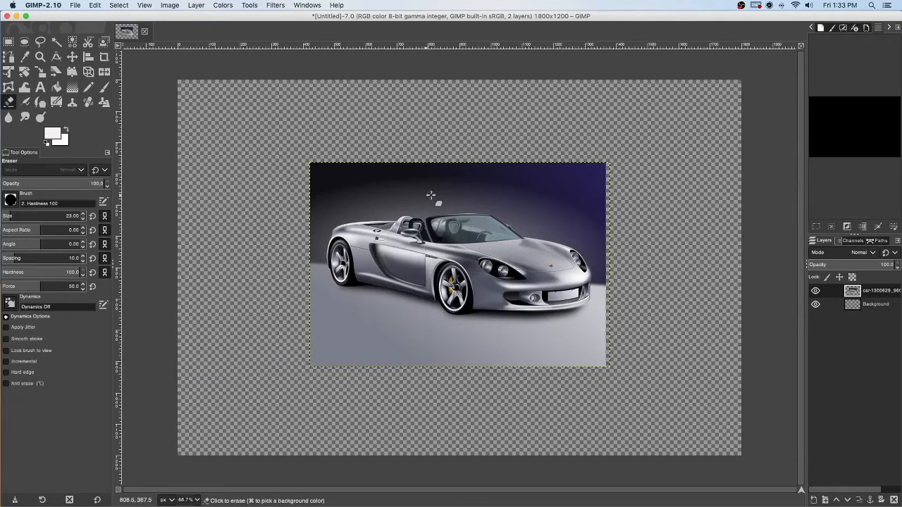
mouse_move(346, 192)
left_mouse_down()
mouse_move(533, 190)
mouse_move(606, 210)
mouse_move(620, 232)
left_mouse_up()
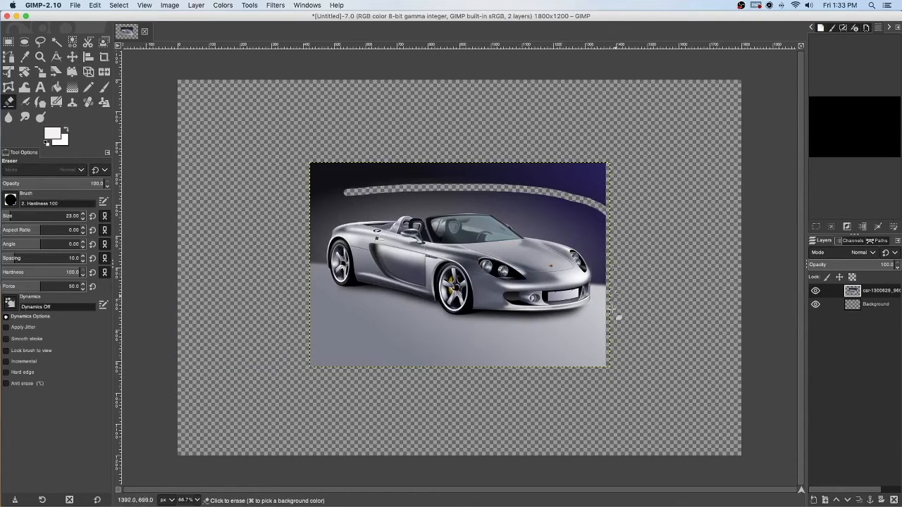
mouse_move(618, 317)
left_mouse_down()
mouse_move(550, 340)
mouse_move(343, 320)
mouse_move(265, 286)
mouse_move(290, 215)
mouse_move(395, 163)
mouse_move(336, 169)
mouse_move(560, 166)
mouse_move(305, 178)
mouse_move(358, 184)
mouse_move(313, 188)
mouse_move(350, 189)
mouse_move(286, 204)
left_mouse_up()
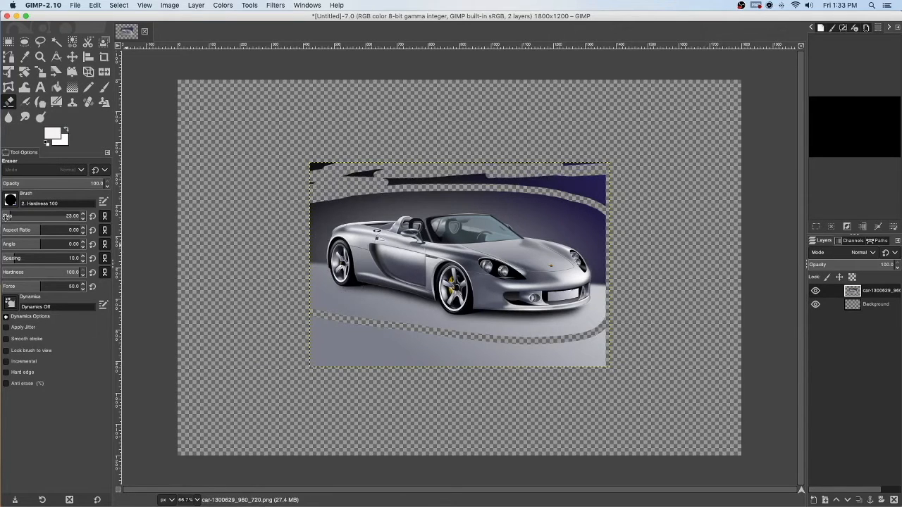
left_click_drag(5, 217, 109, 221)
mouse_move(332, 318)
left_mouse_down()
mouse_move(365, 345)
mouse_move(338, 340)
mouse_move(331, 355)
mouse_move(391, 340)
mouse_move(511, 361)
mouse_move(636, 347)
mouse_move(617, 291)
mouse_move(612, 317)
mouse_move(593, 330)
mouse_move(530, 344)
mouse_move(460, 344)
mouse_move(296, 298)
mouse_move(311, 195)
mouse_move(489, 184)
mouse_move(583, 210)
mouse_move(559, 171)
mouse_move(610, 233)
mouse_move(606, 272)
left_mouse_up()
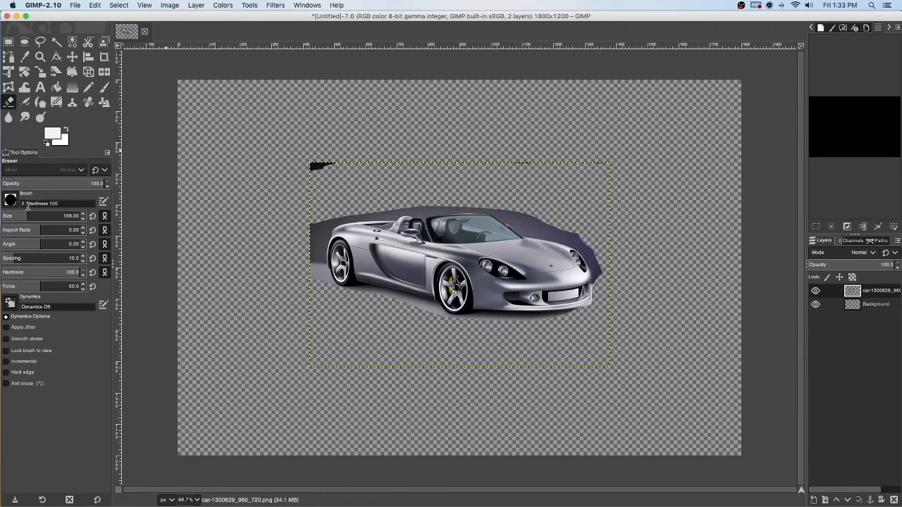
Reduce the eraser size to 22, switch to the Block 01 brush and erase a short strip beneath the car's front bumper.
left_click_drag(27, 215, 3, 217)
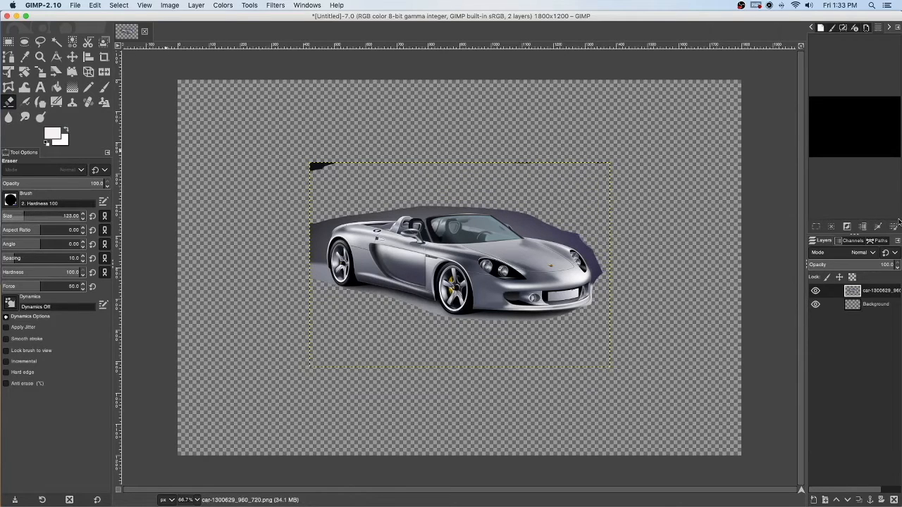
left_click_drag(898, 222, 817, 223)
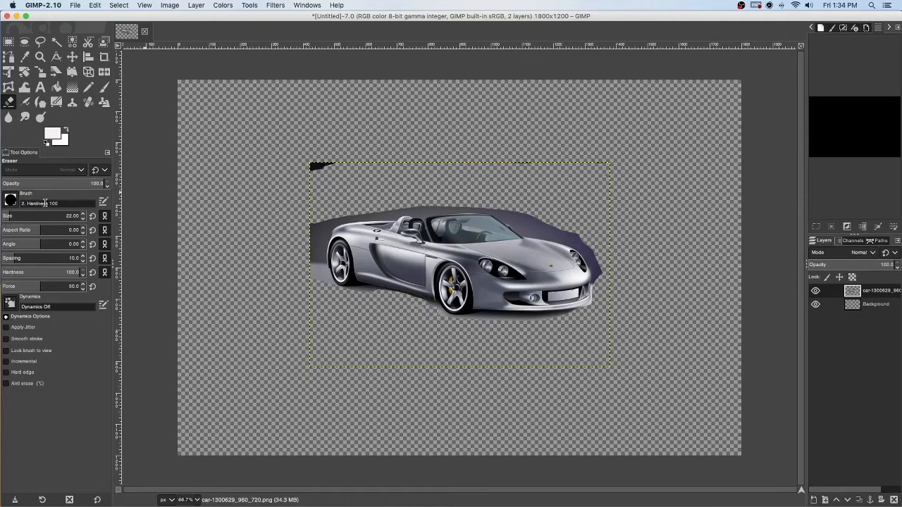
left_click(11, 200)
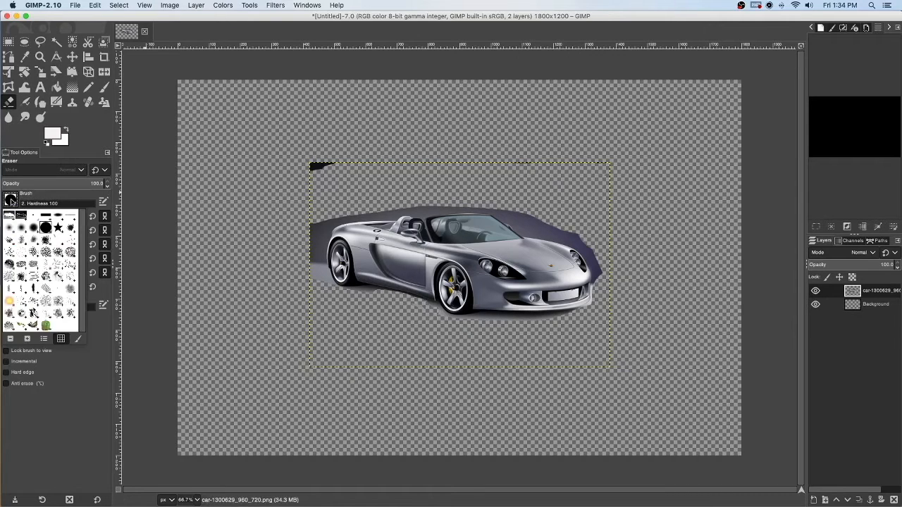
left_click(46, 216)
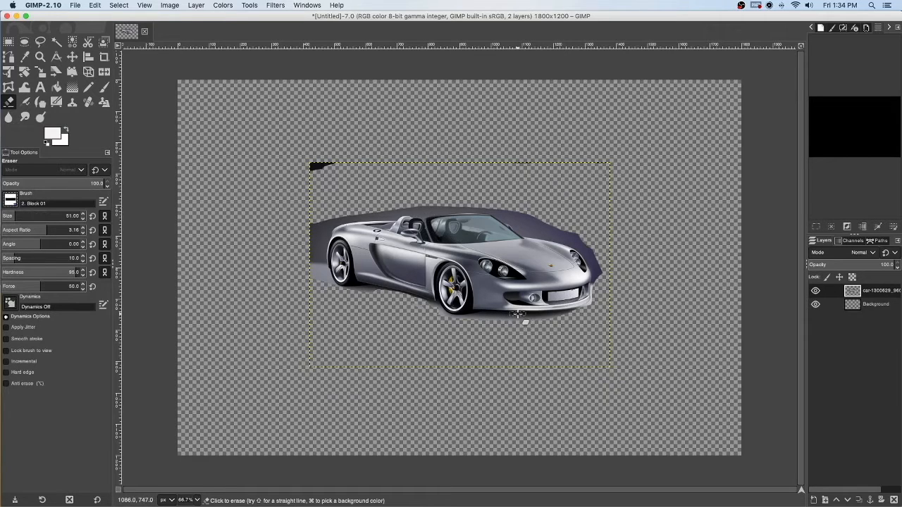
left_click_drag(518, 314, 540, 315)
Switch the eraser to the Star brush and erase a single star shape on the car's side.
left_click(14, 201)
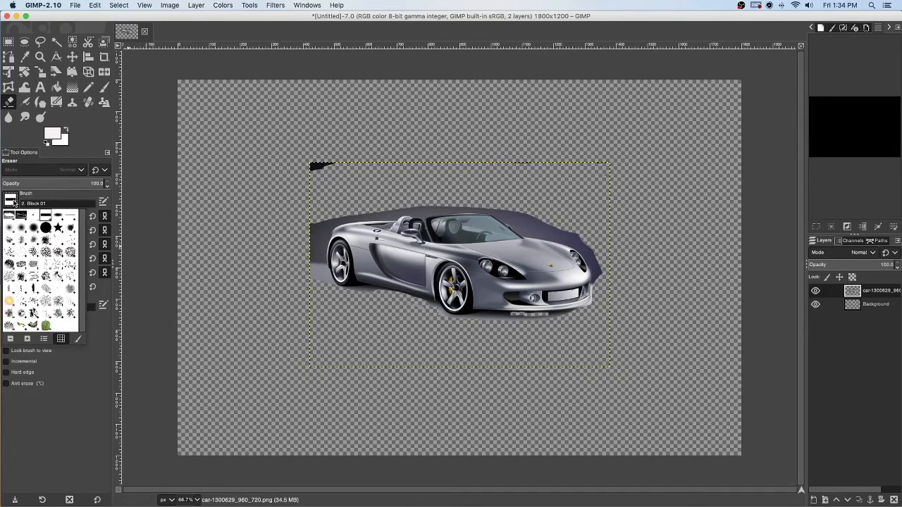
left_click(59, 226)
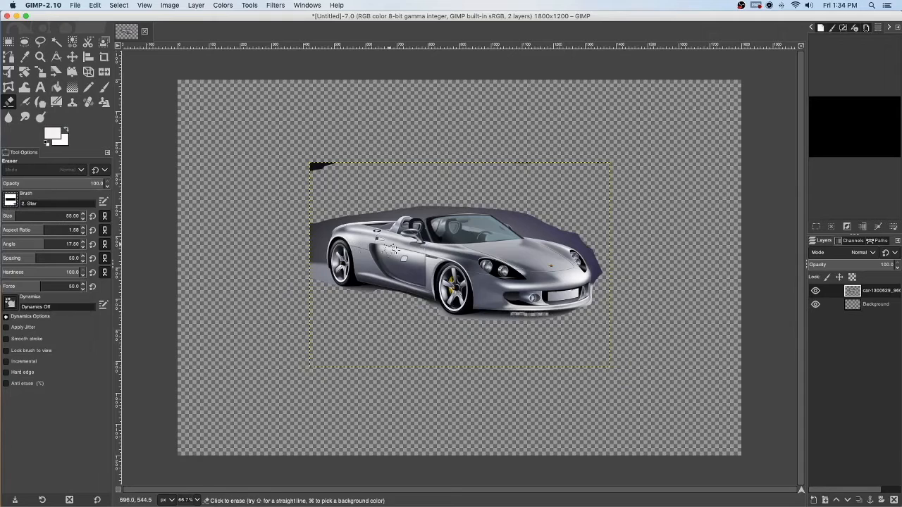
left_click(395, 250)
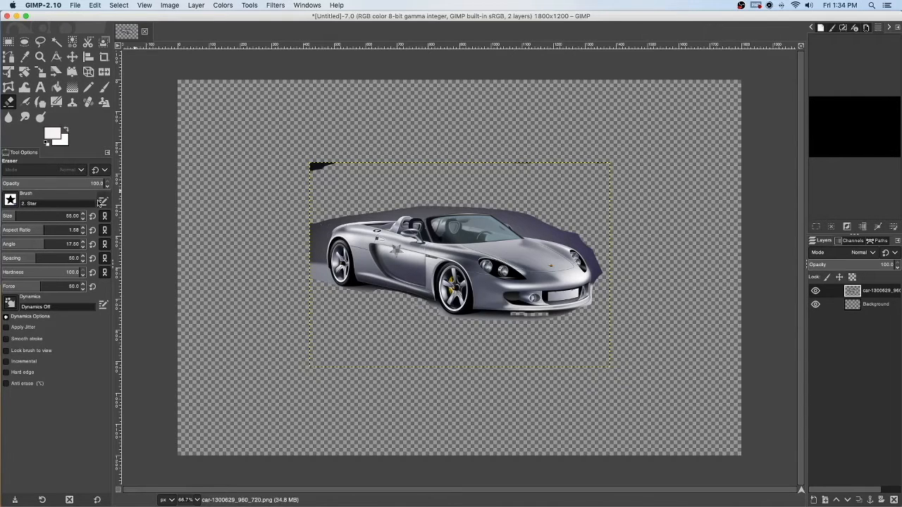
left_click(94, 6)
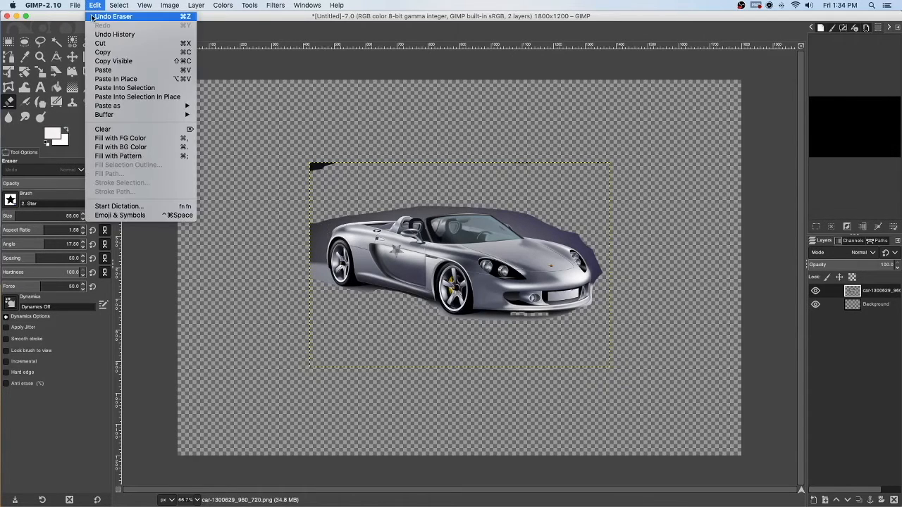
left_click(267, 132)
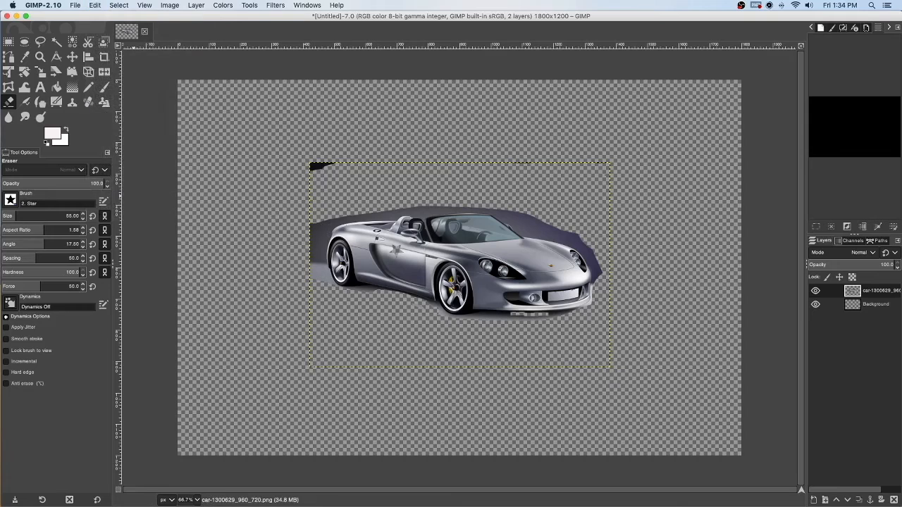
Switch the eraser to the Hardness 100 brush at size 51 and erase leftover background around the car's rear, roof and hood.
left_click(10, 200)
double_click(45, 229)
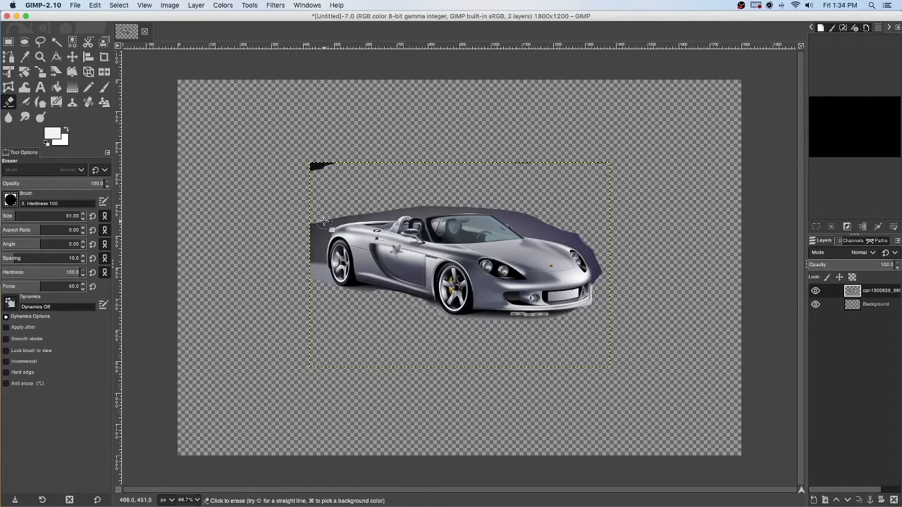
mouse_move(331, 224)
left_mouse_down()
mouse_move(312, 179)
mouse_move(324, 161)
mouse_move(346, 162)
left_mouse_up()
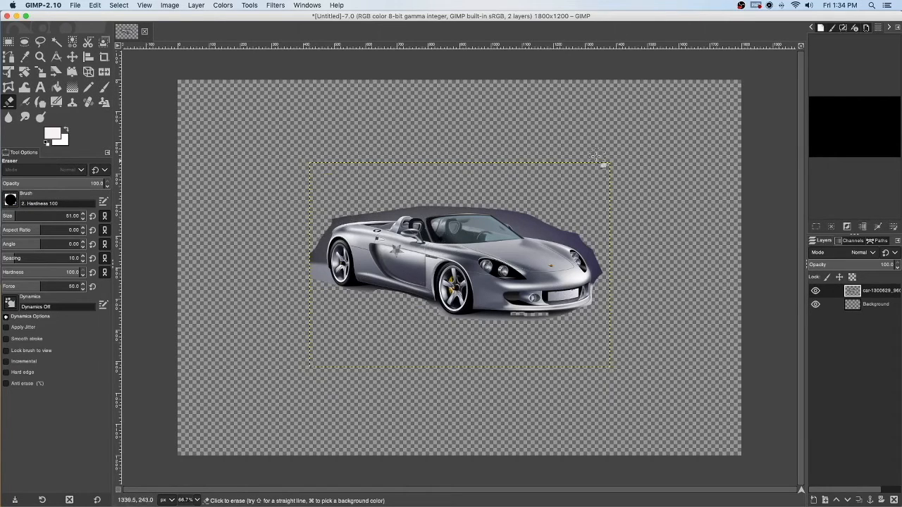
mouse_move(515, 215)
left_mouse_down()
mouse_move(588, 244)
mouse_move(605, 272)
left_mouse_up()
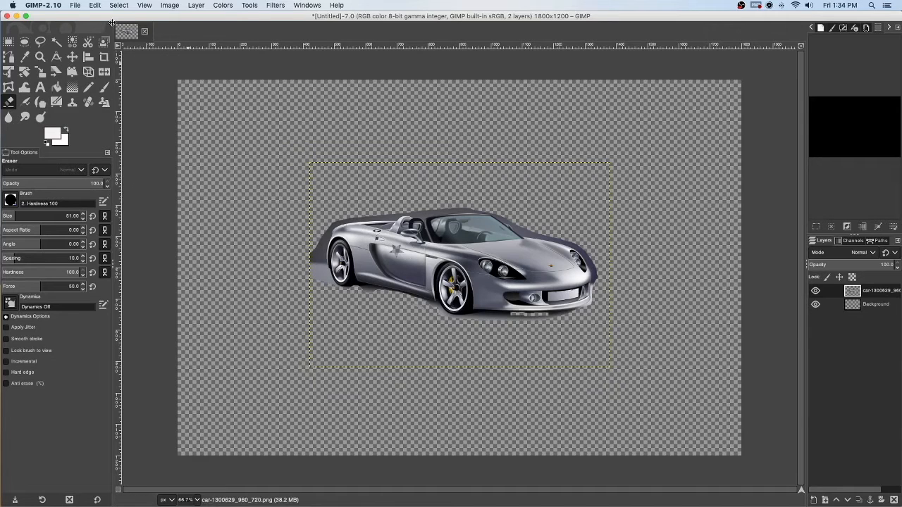
Undo the recent eraser strokes around the car, including the star on its side and the strip beneath the front bumper.
left_click(94, 5)
left_click(98, 16)
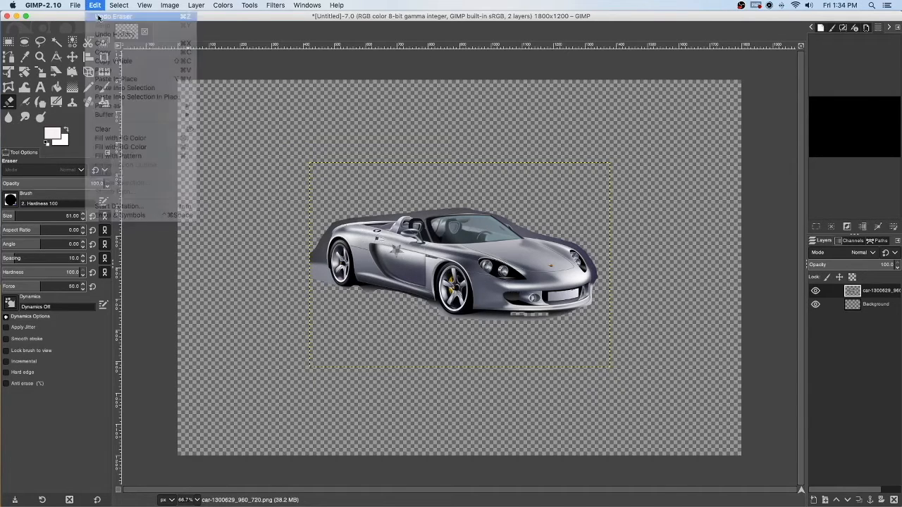
left_click(95, 5)
left_click(98, 16)
left_click(95, 5)
left_click(97, 16)
left_click(95, 4)
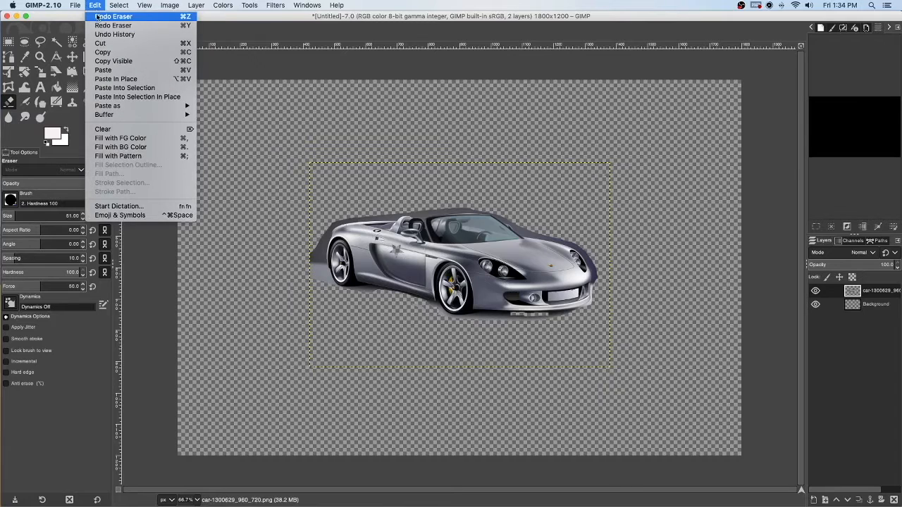
left_click(98, 16)
left_click(95, 4)
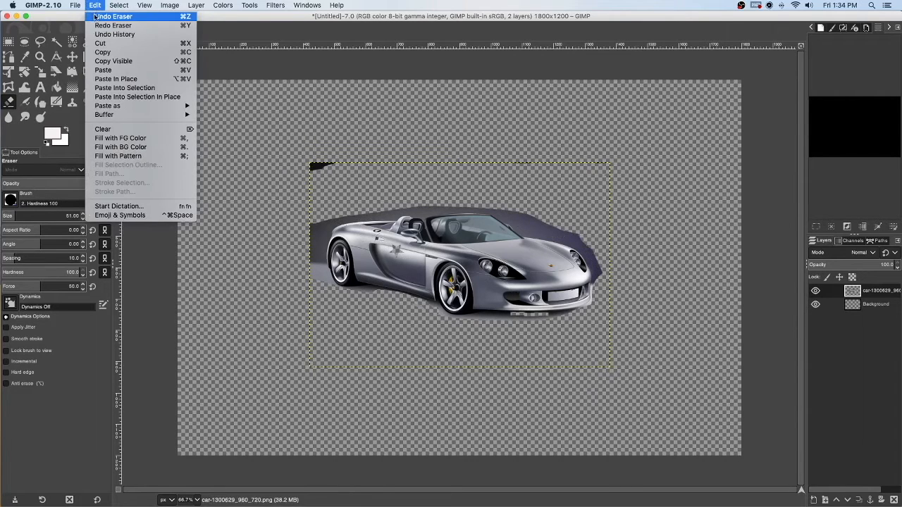
left_click(96, 16)
left_click(95, 6)
left_click(96, 16)
left_click(95, 5)
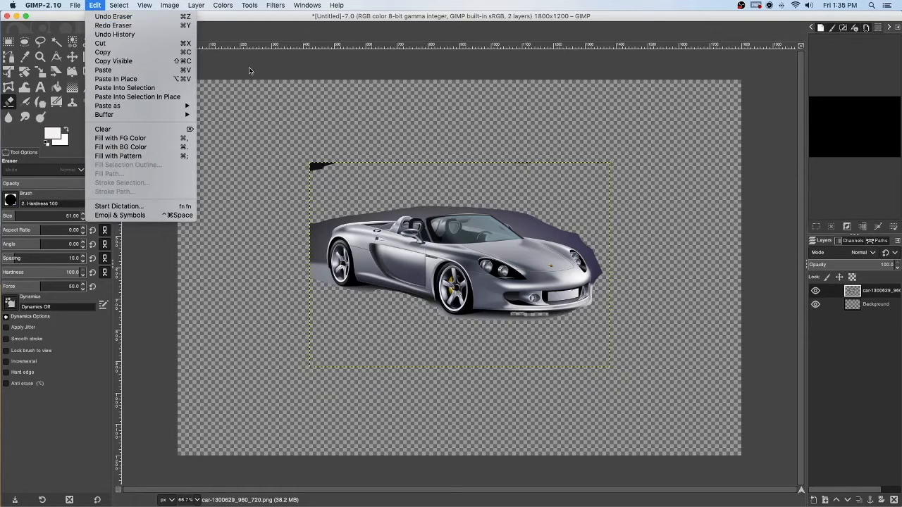
left_click(104, 16)
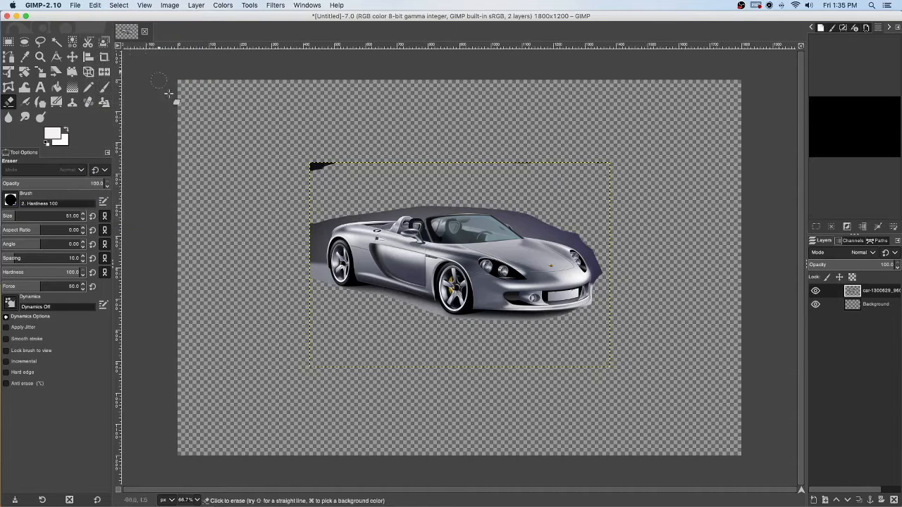
Erase the leftover dark patches at both ends of the car picture's upper edge.
left_click(197, 500)
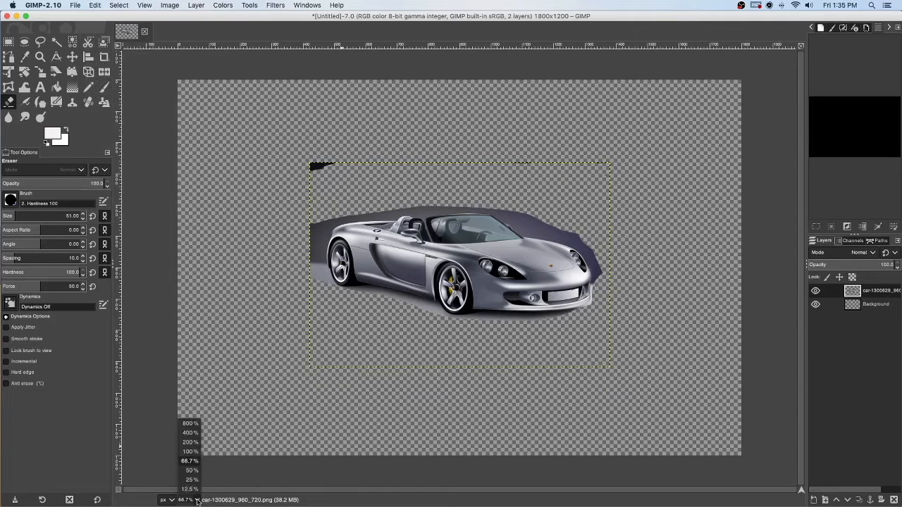
left_click(191, 451)
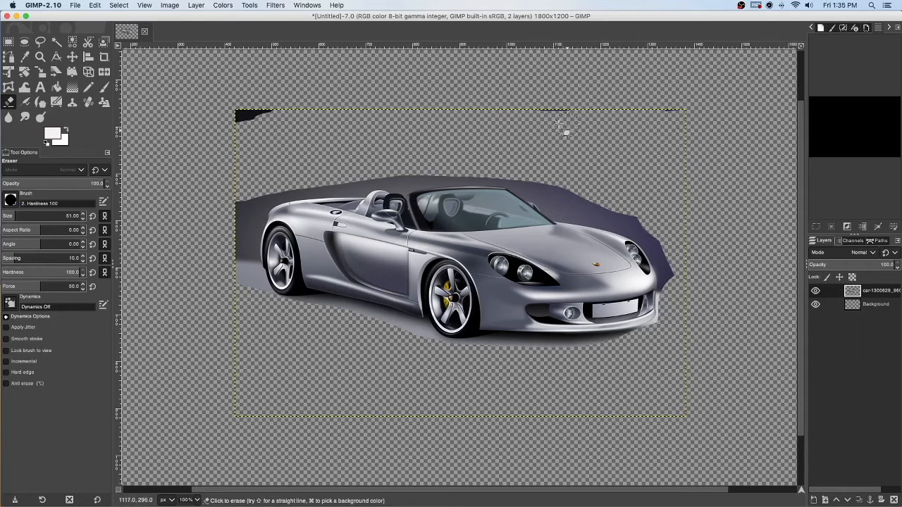
scroll(560, 127, "left", 2)
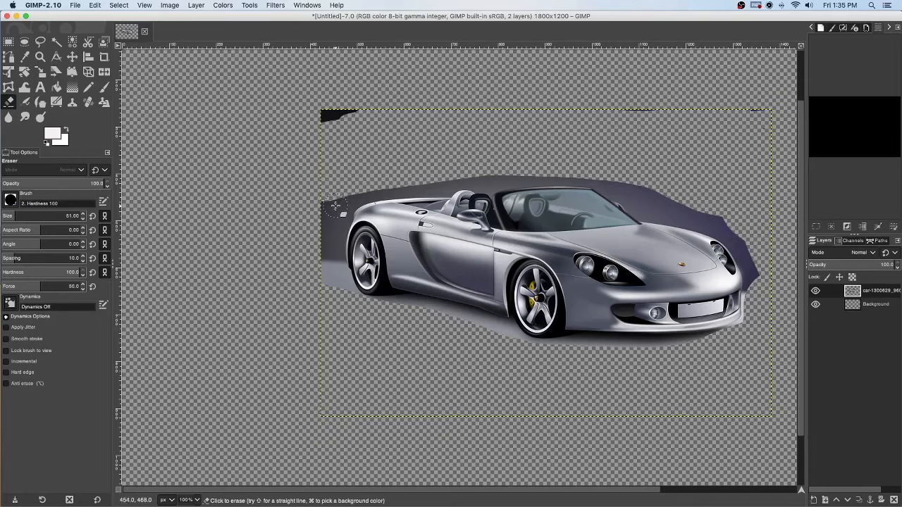
left_click_drag(315, 126, 377, 116)
left_click_drag(768, 114, 720, 114)
Undo all remaining eraser strokes and the placement of the car picture layer.
left_click(119, 5)
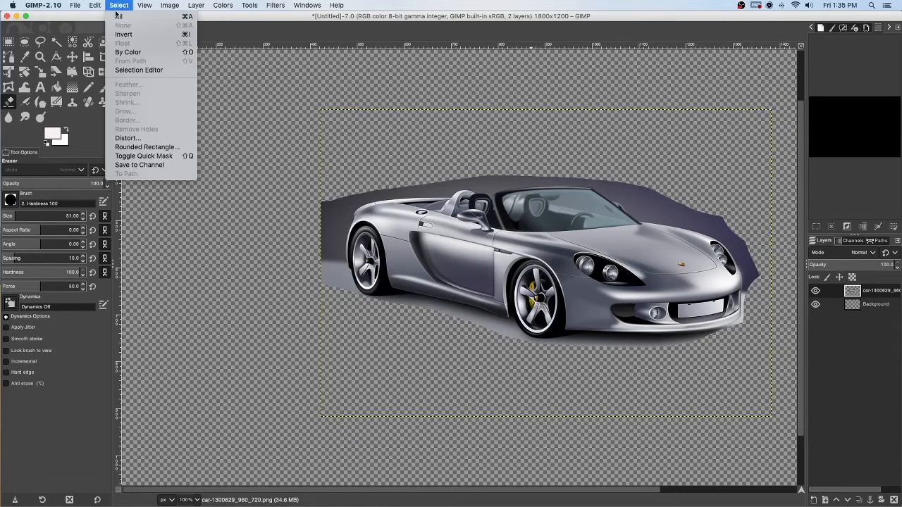
mouse_move(96, 5)
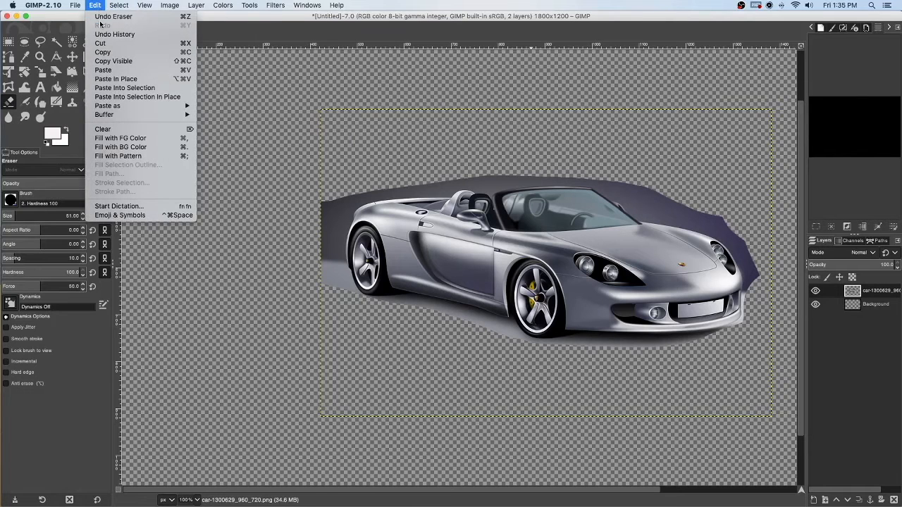
left_click(112, 16)
left_click(95, 6)
left_click(113, 16)
left_click(95, 5)
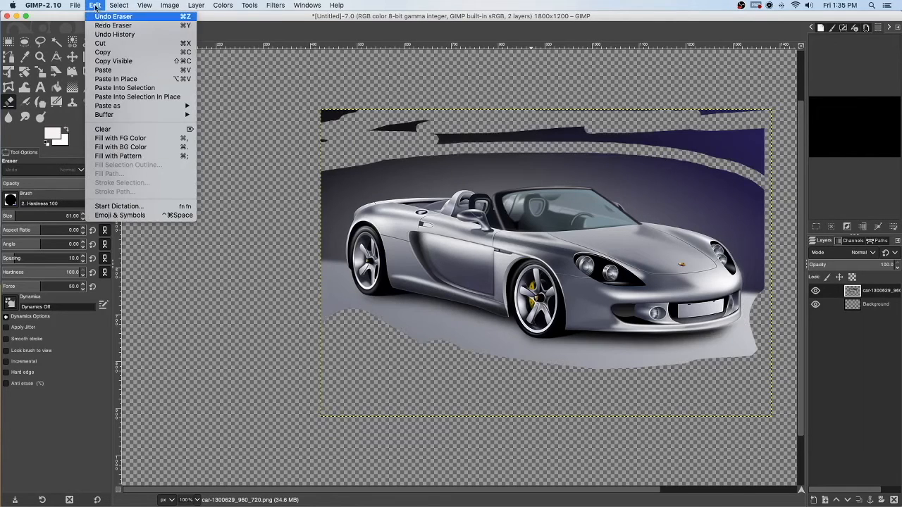
left_click(95, 15)
left_click(94, 6)
left_click(94, 15)
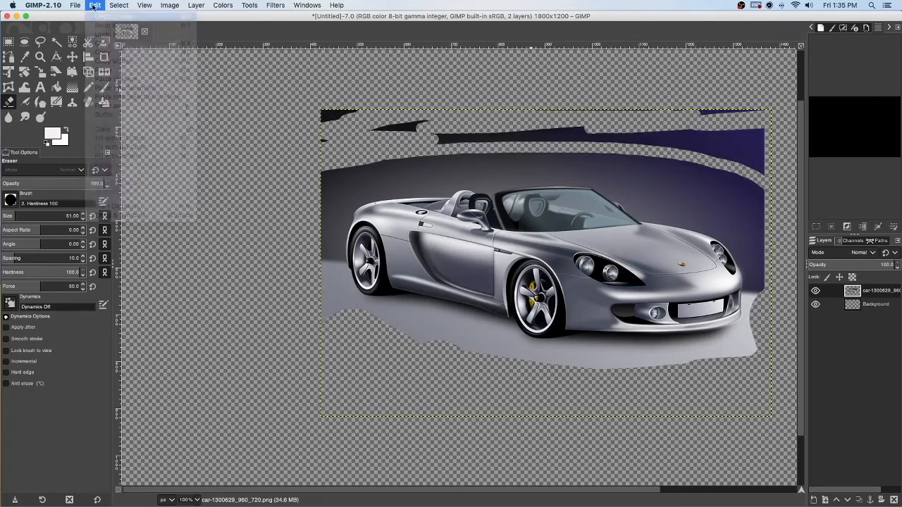
left_click(94, 5)
left_click(96, 15)
left_click(94, 6)
left_click(96, 15)
left_click(95, 6)
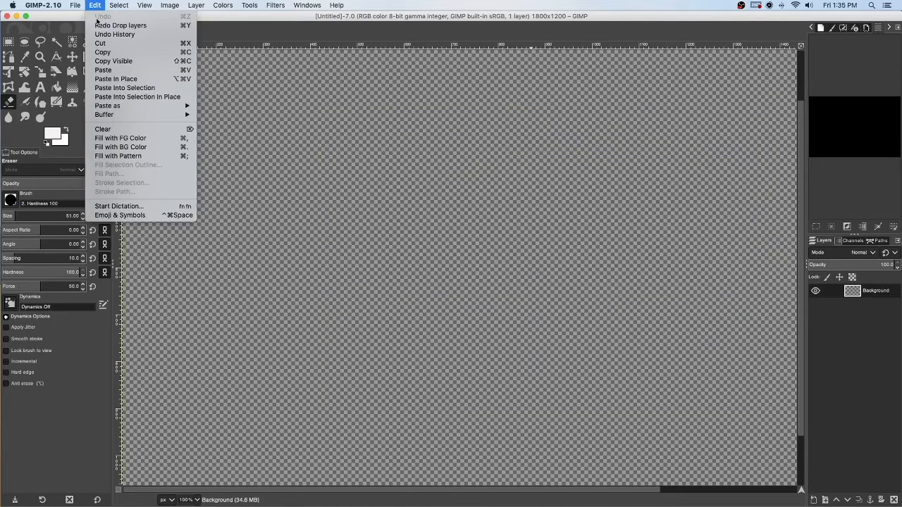
Undo the stray eraser stroke on the Background layer and add the picture car-1300629_960_720.png again as a new layer.
left_click(99, 25)
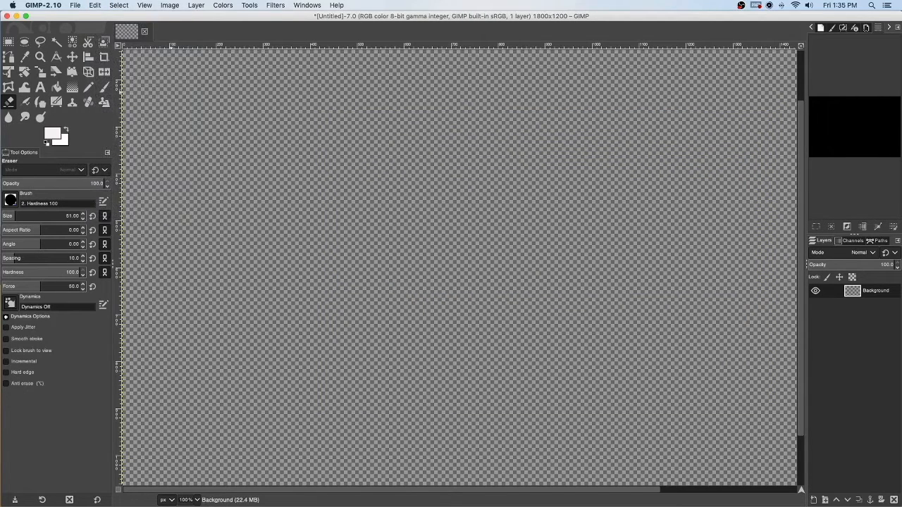
left_click(96, 6)
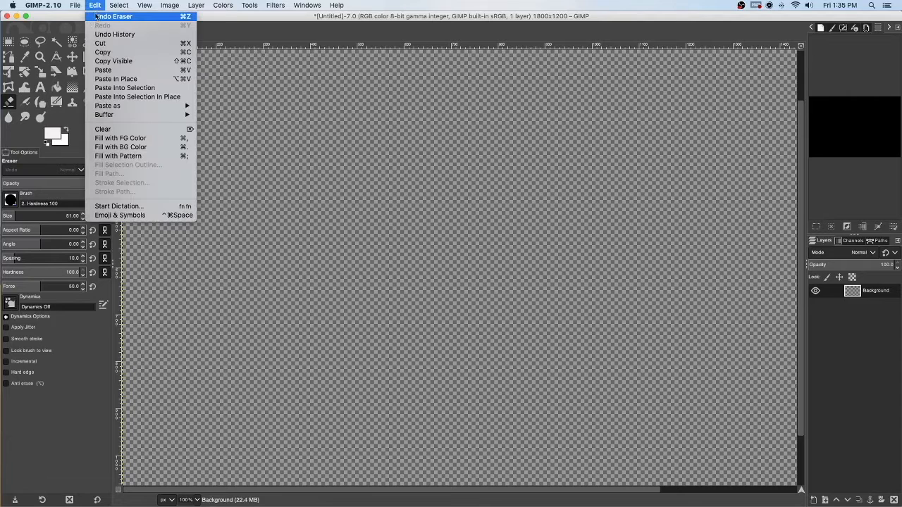
left_click(94, 18)
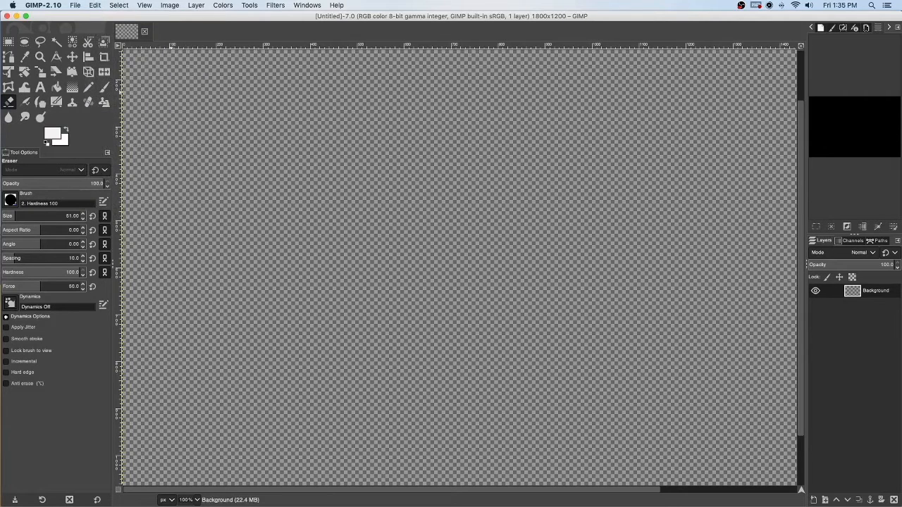
left_click_drag(114, 202, 290, 187)
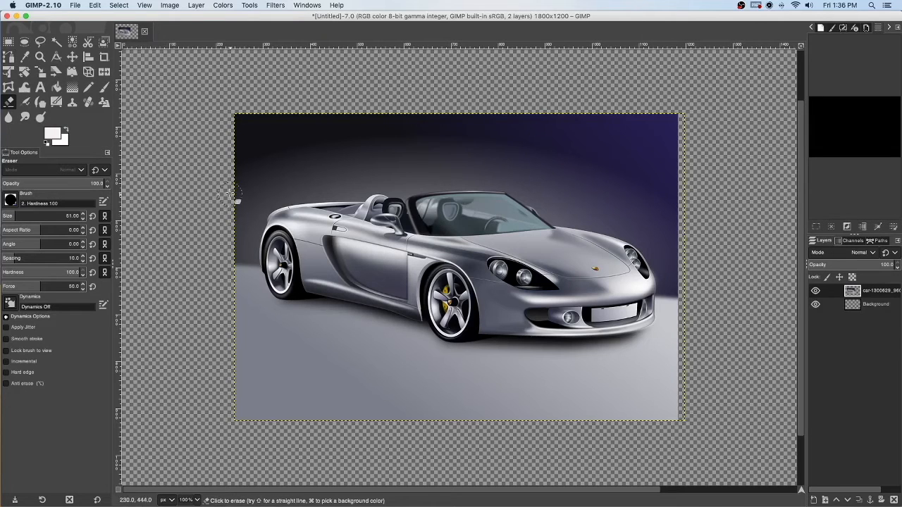
Start a polygonal path with the Paths tool along the car's lower sill, from behind the rear wheel to the front wheel.
left_click(14, 87)
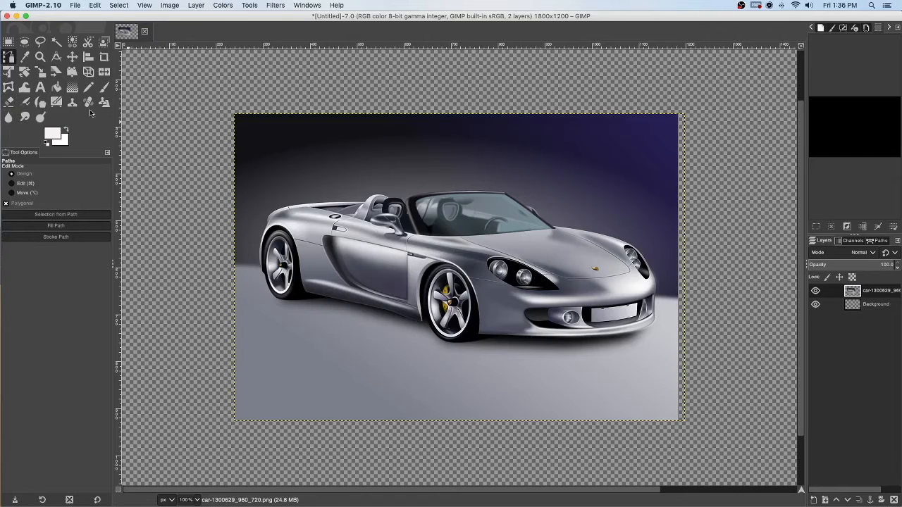
left_click(305, 295)
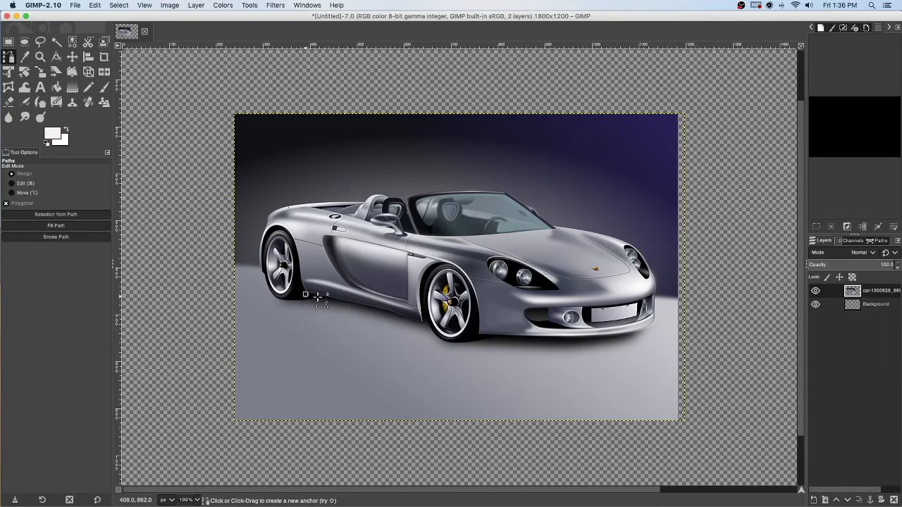
left_click(425, 324)
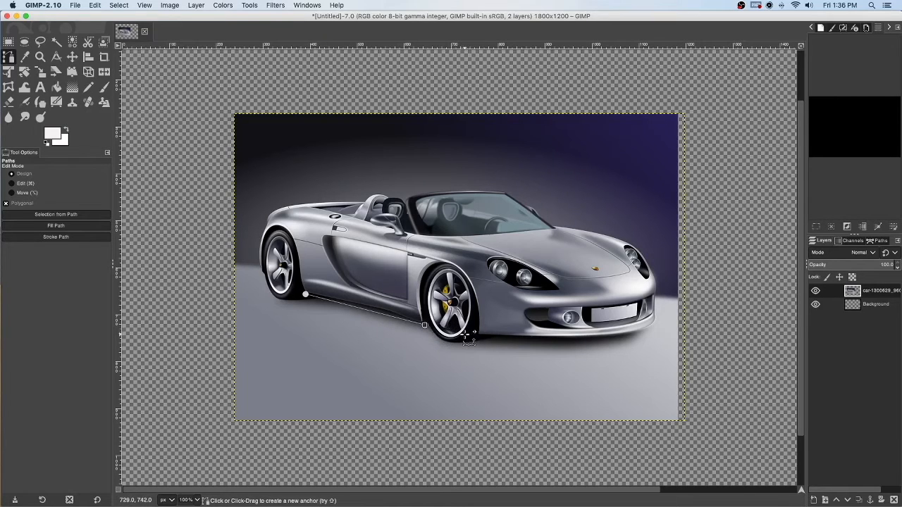
left_click(94, 6)
left_click(106, 17)
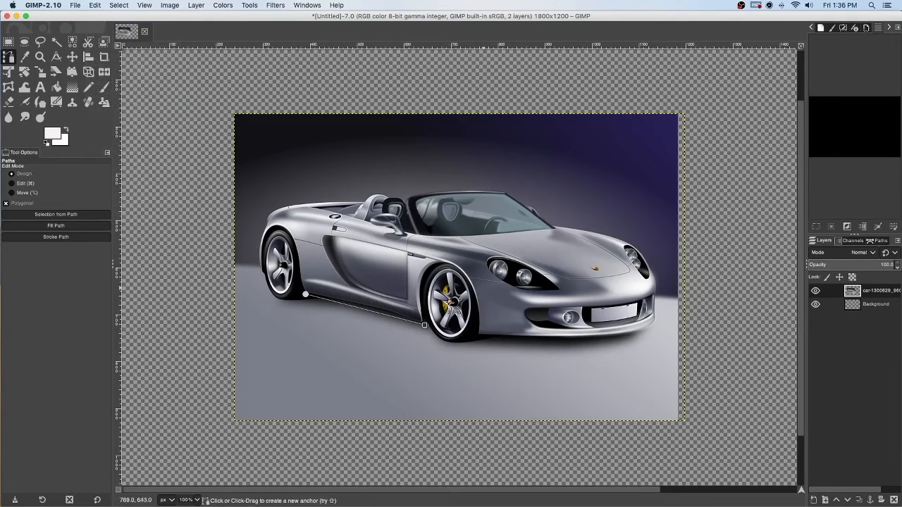
Continue the path with closely spaced anchors around the underside of the front wheel.
left_click(424, 325)
left_click(429, 330)
left_click(433, 334)
left_click(438, 338)
left_click(448, 341)
left_click(455, 342)
left_click(462, 341)
left_click(470, 338)
left_click(477, 336)
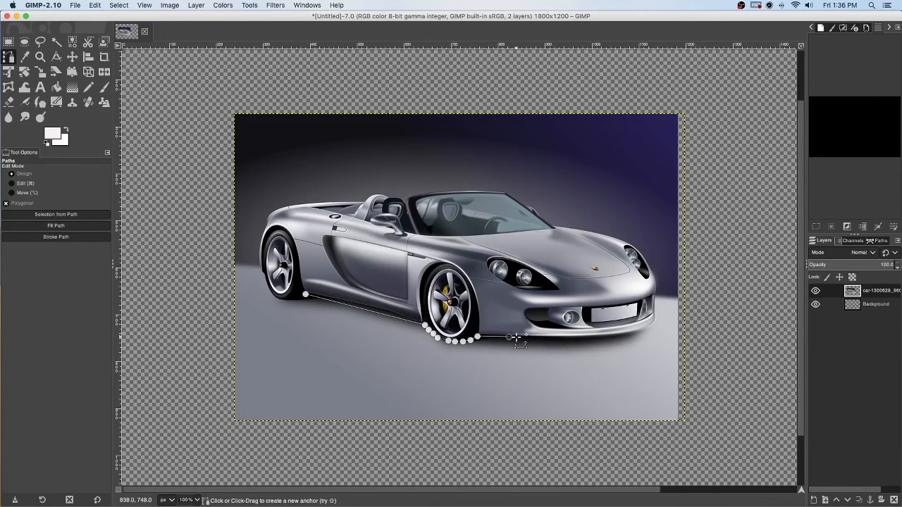
Extend the path along the lower edge of the front bumper and adjust its anchors to follow the curve.
left_click(573, 337)
left_click(615, 334)
left_click(640, 326)
left_click(573, 337)
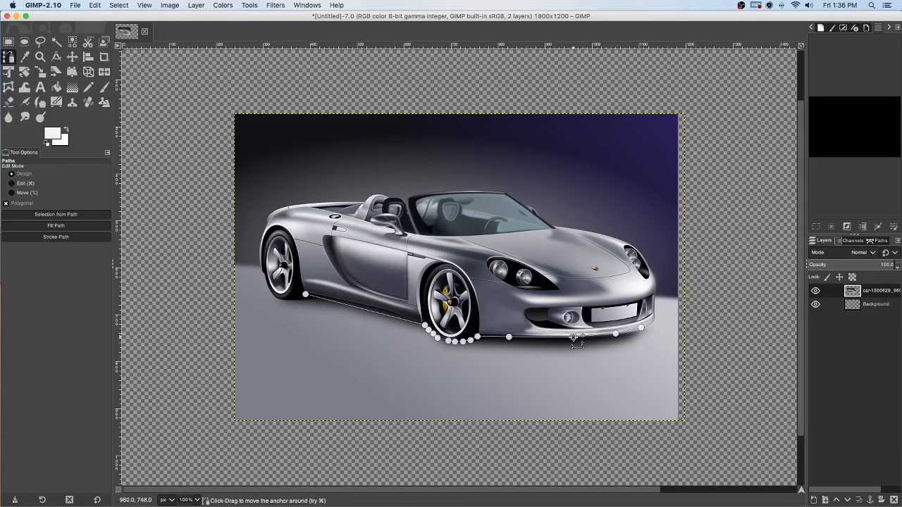
left_click(616, 334)
left_click(641, 327)
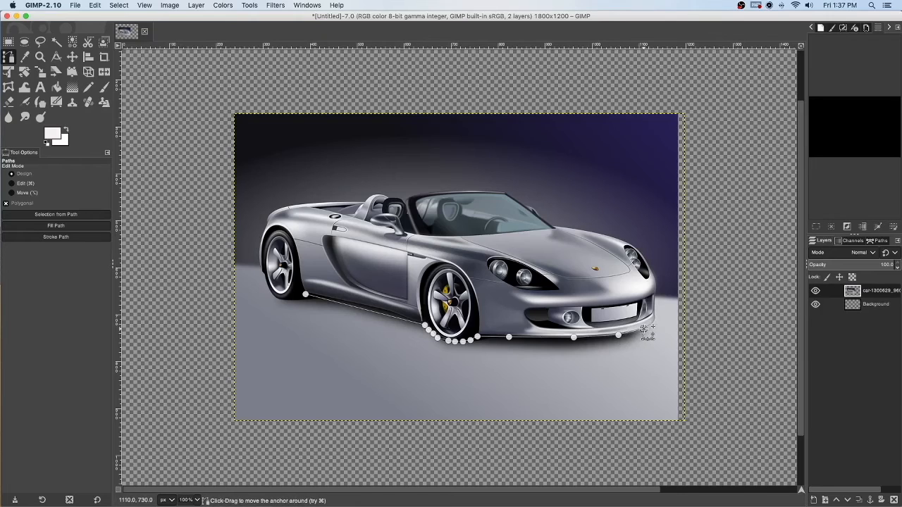
Carry the path around the bumper's outer corner and up the car's front edge toward the headlight, replacing the misplaced anchor.
left_click(656, 321)
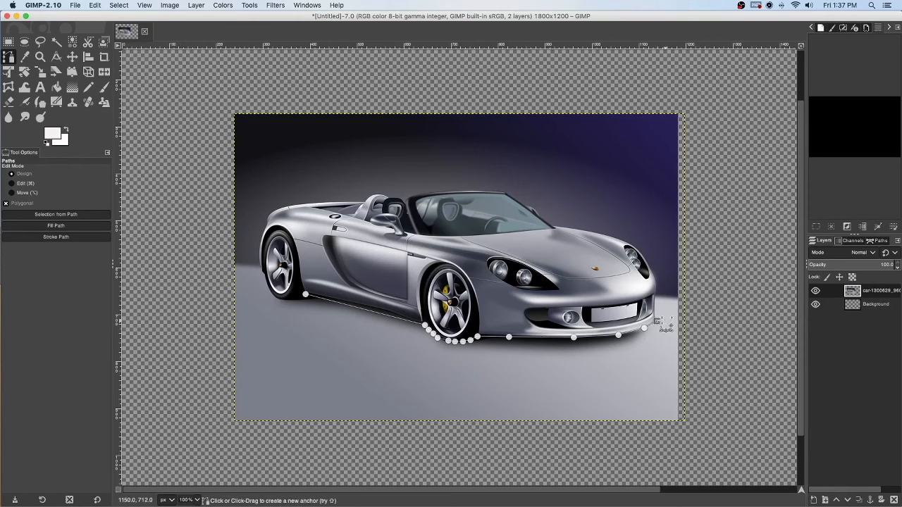
left_click(656, 291)
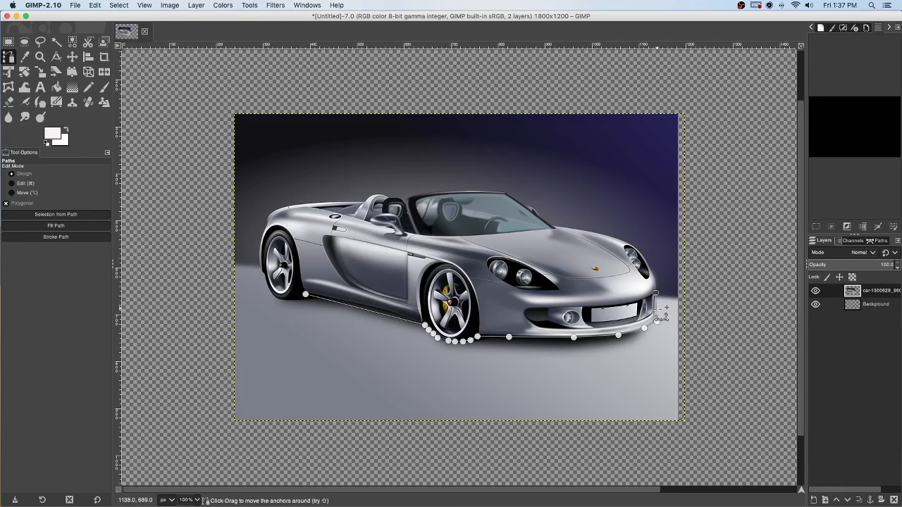
key("super+z")
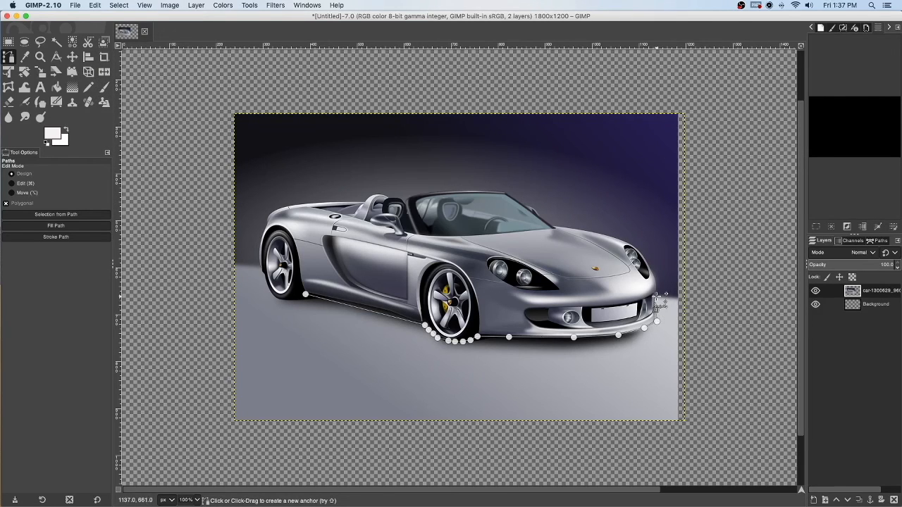
left_click(655, 296)
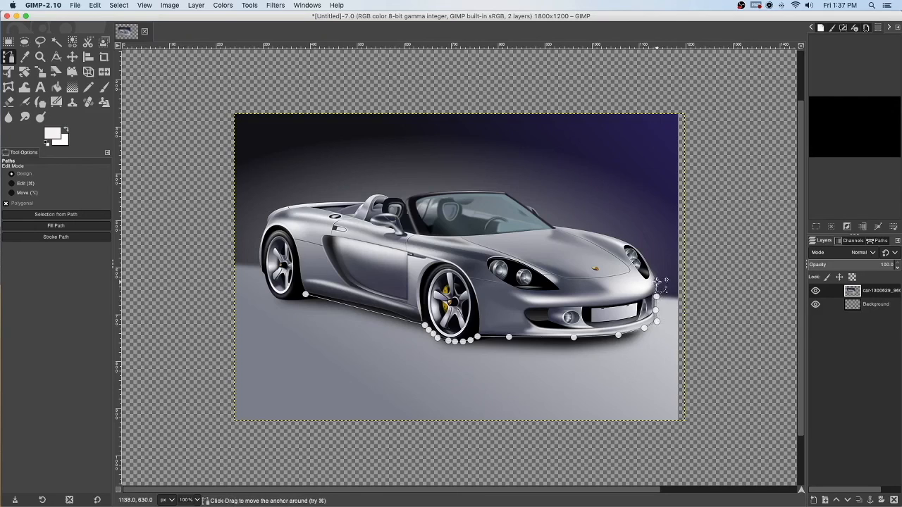
left_click(656, 281)
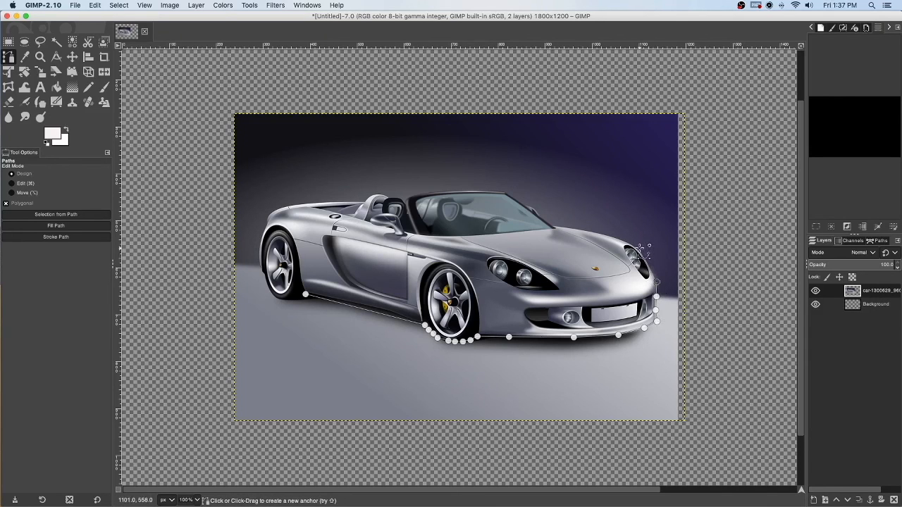